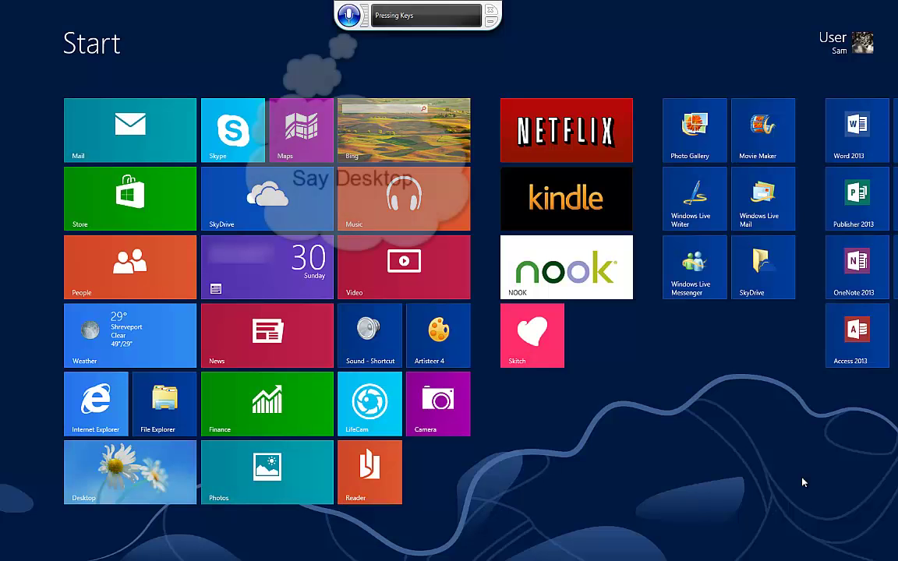
Step: Switch to the desktop and exit Word, discarding the changes to Document1
key("super+d")
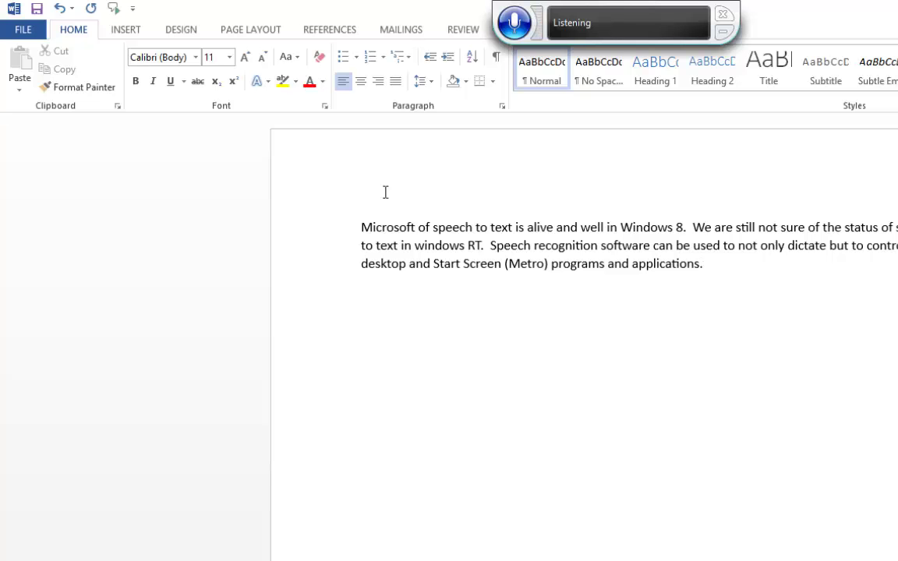
left_click(24, 30)
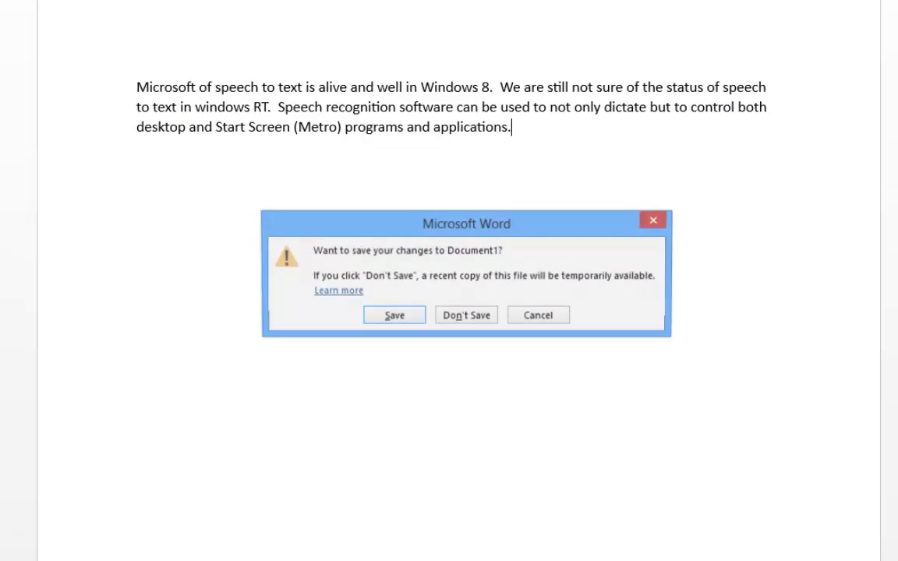
key("Tab")
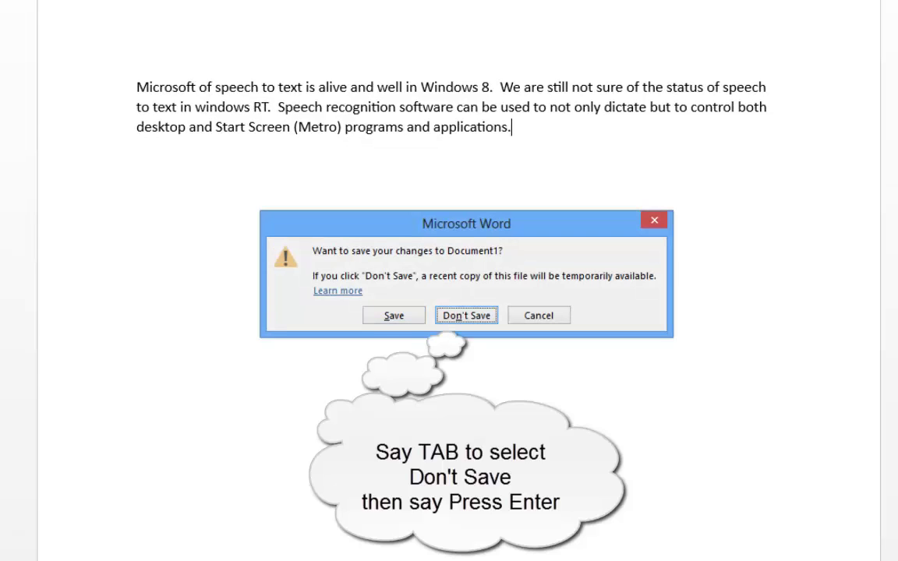
key("Return")
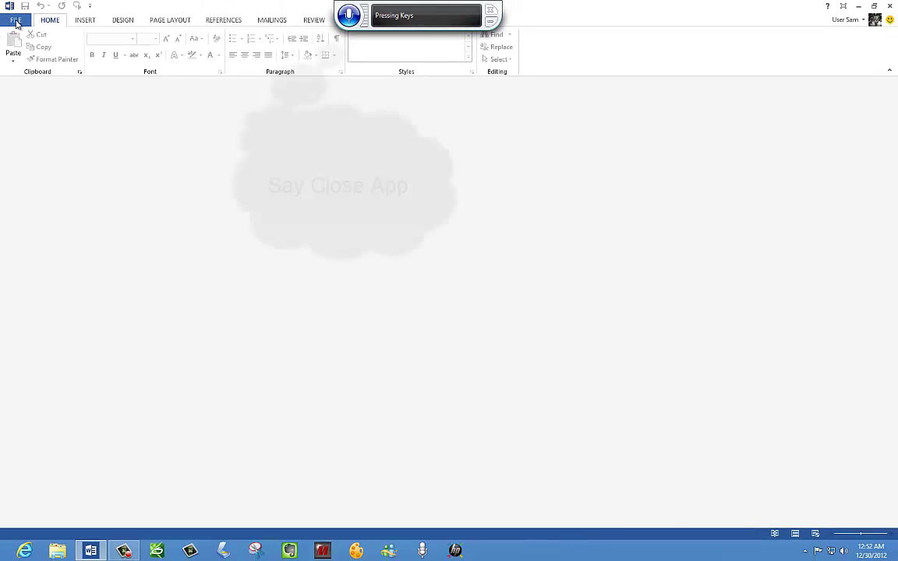
key("alt+F4")
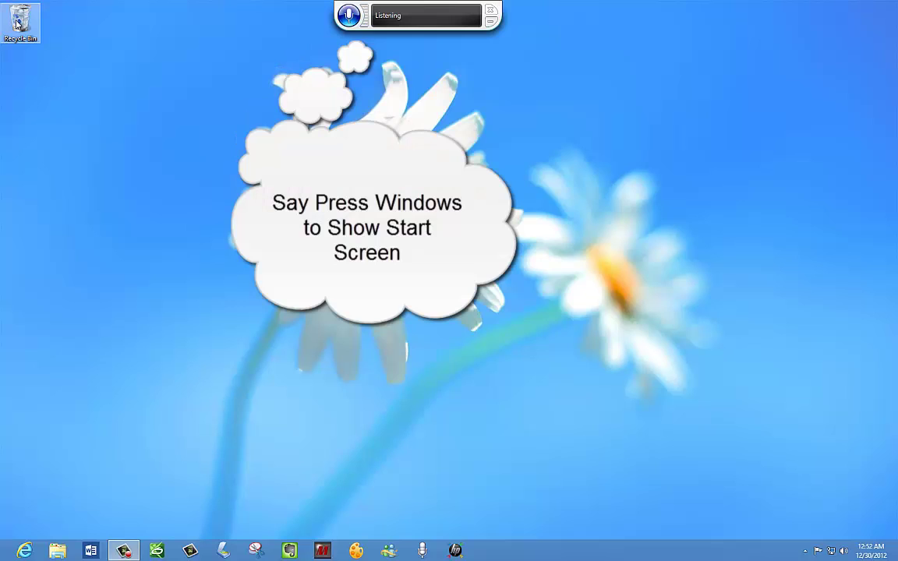
Step: Open Mail from the Start screen and switch to the Hotmail account
key("super")
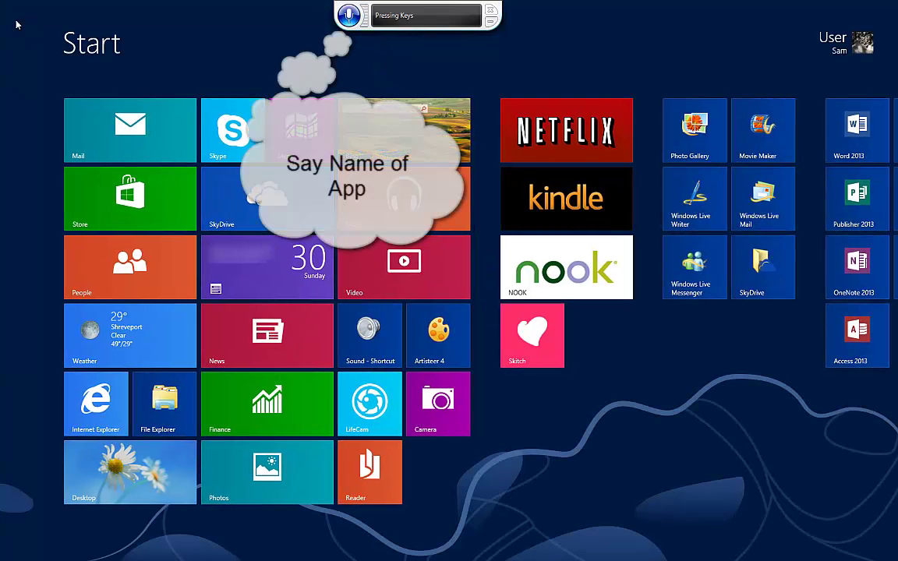
left_click(131, 135)
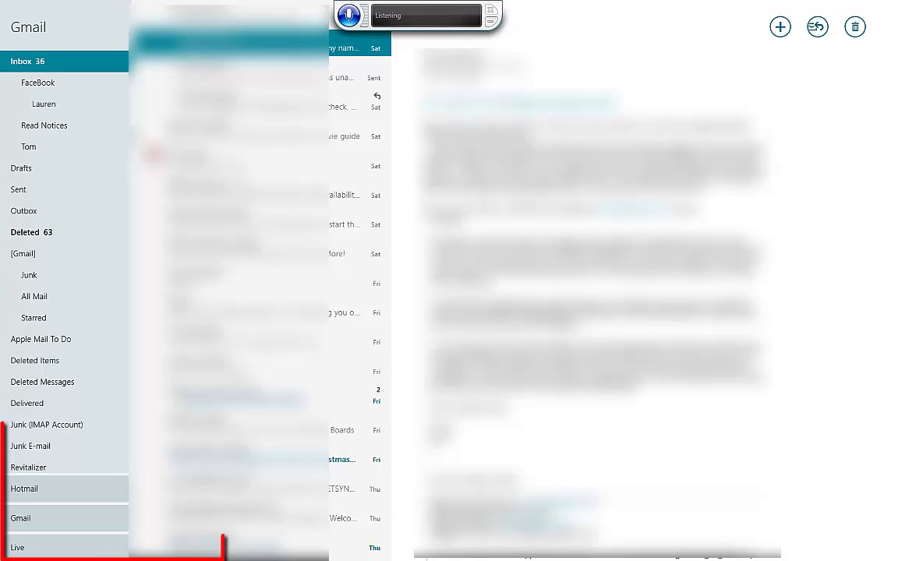
left_click(64, 489)
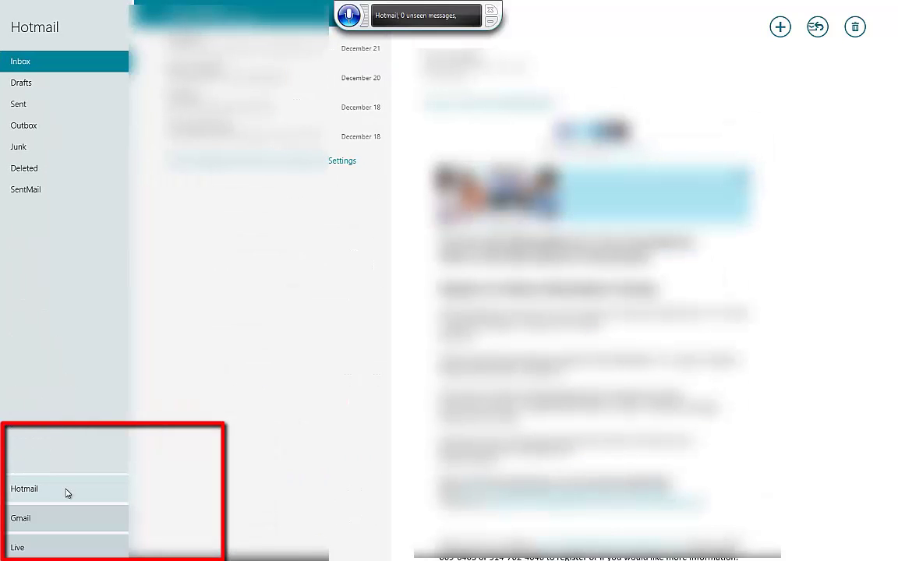
Step: Delete the open message in the Live account's inbox and close Mail
left_click(67, 549)
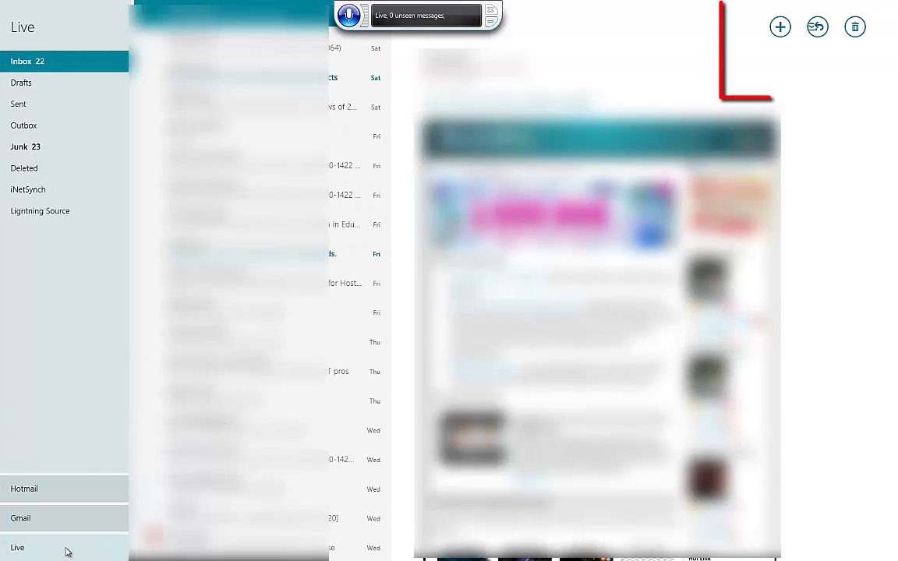
key("Delete")
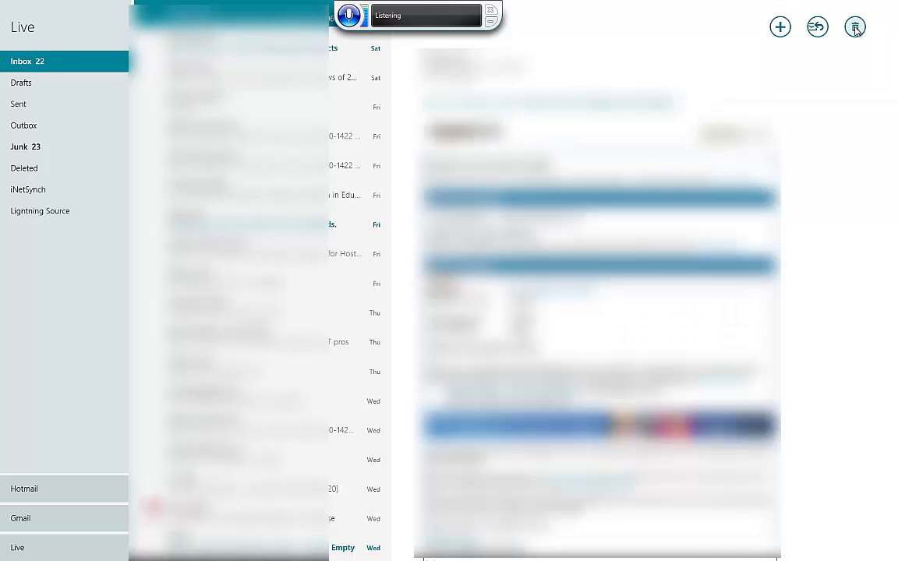
key("alt+F4")
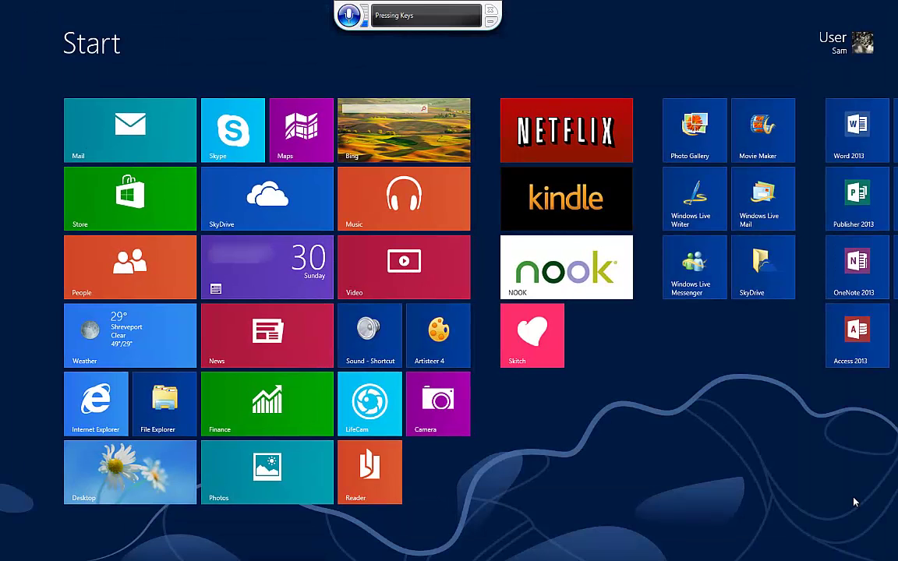
Step: Open the Store, view the Your apps list and go back to the previous page
left_click(132, 203)
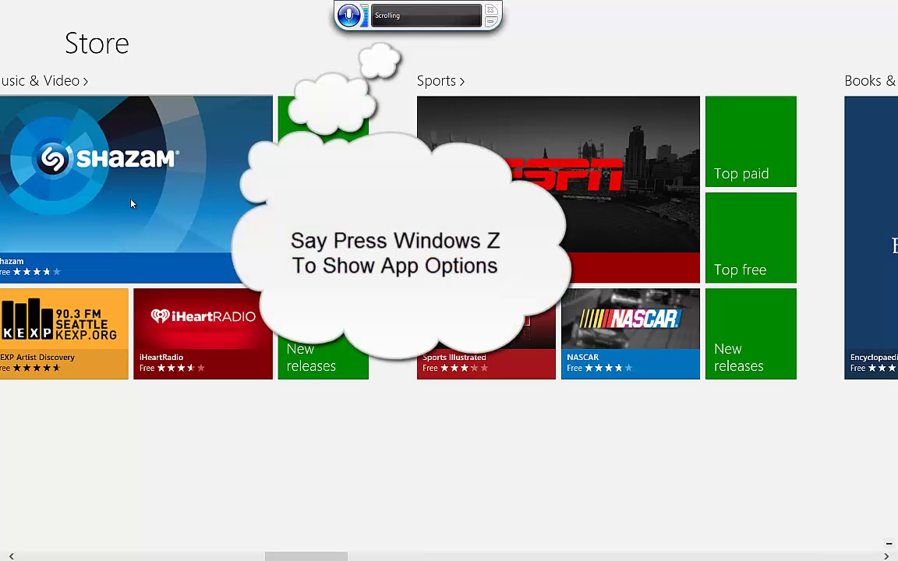
key("super+z")
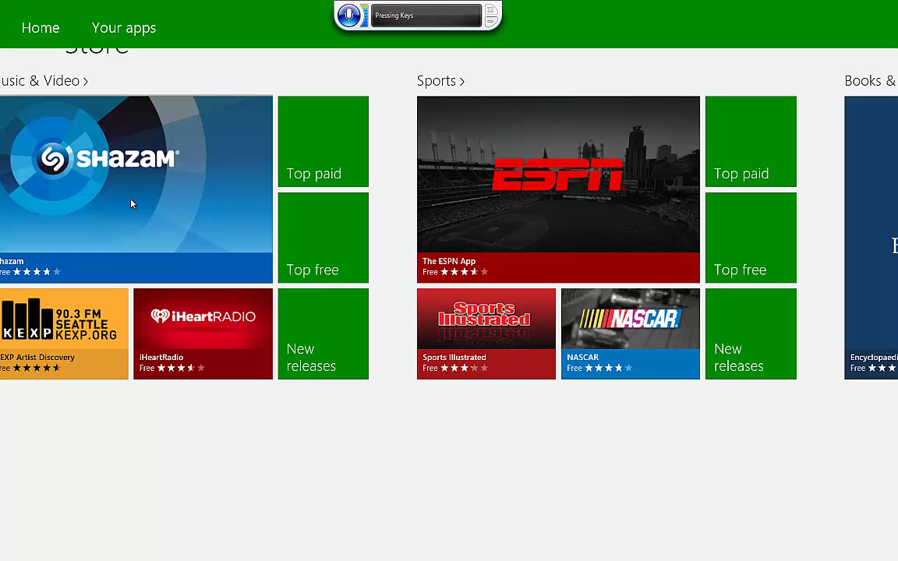
left_click(123, 30)
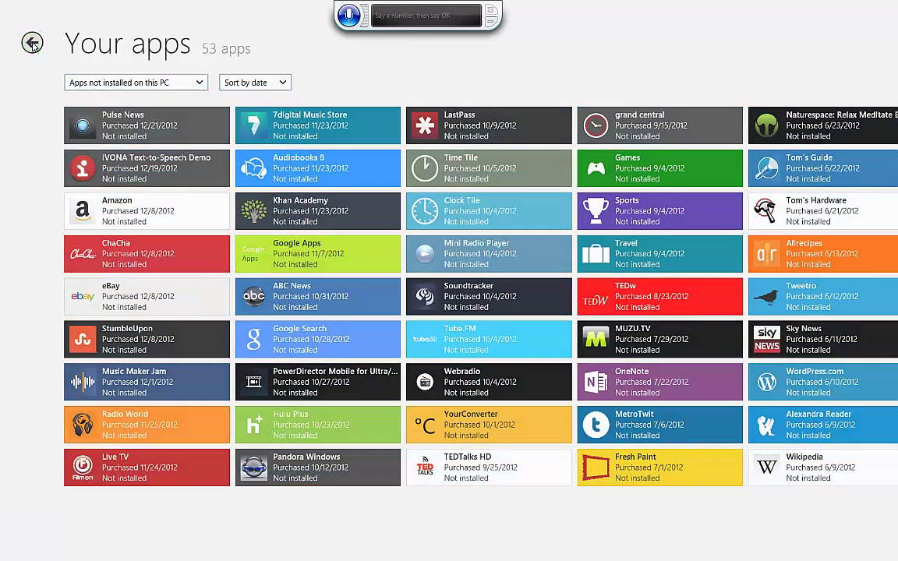
left_click(34, 47)
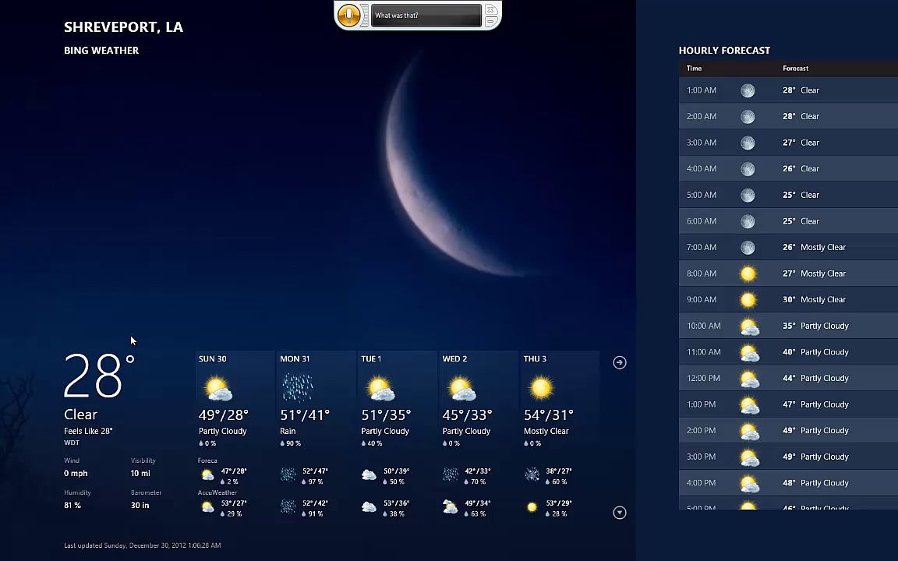
Step: Show the app options in Weather
key("super+z")
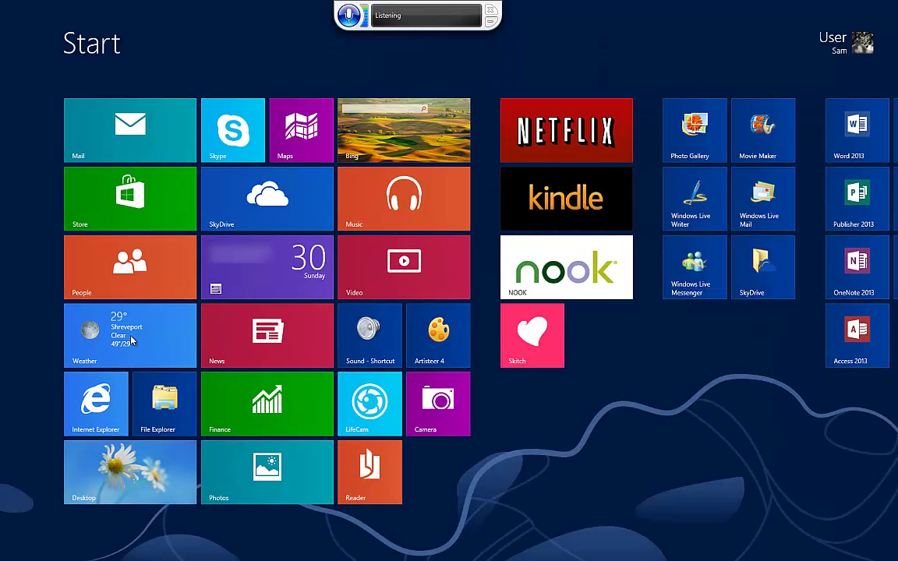
Step: Open Maps from the Start screen and search for London
left_click(304, 136)
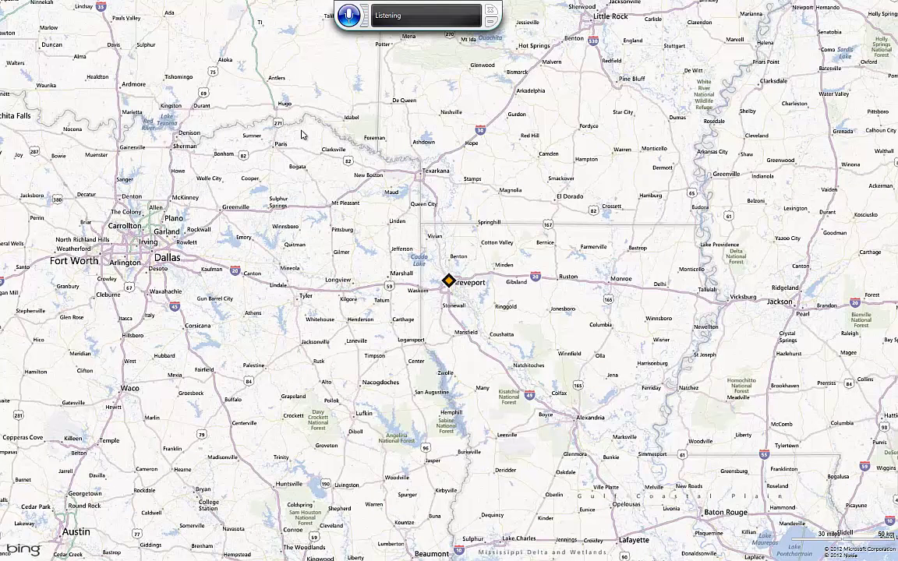
key("super+z")
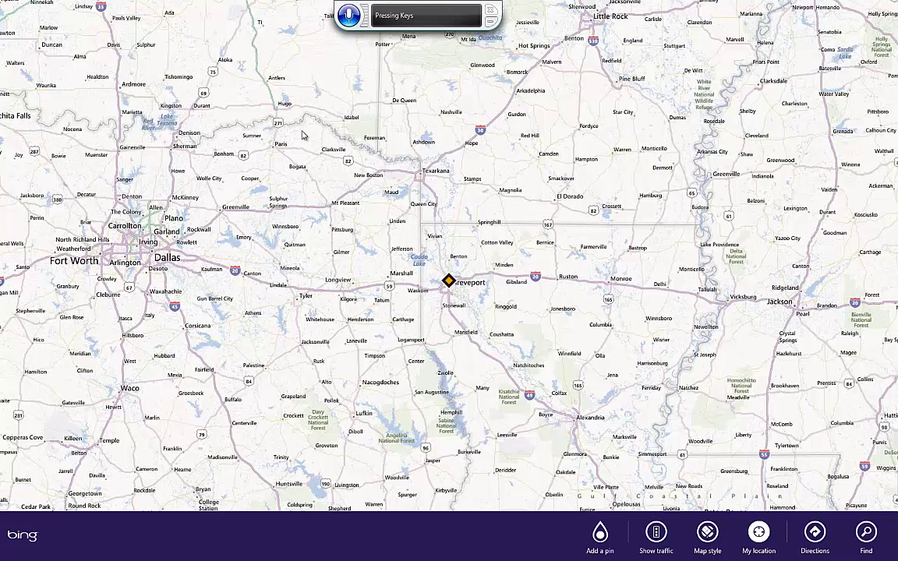
key("ctrl+f")
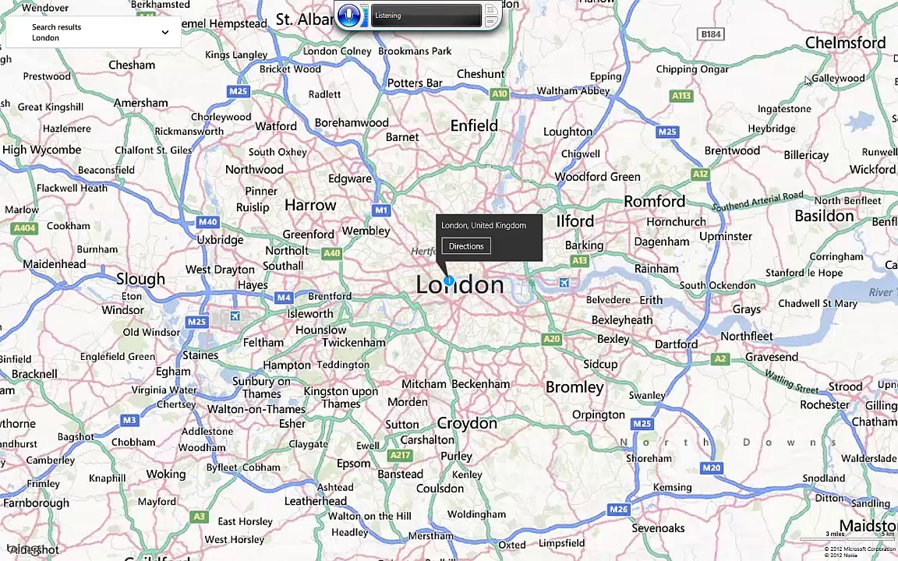
Step: Zoom the map in on central London around the search result marker
key("ctrl+plus")
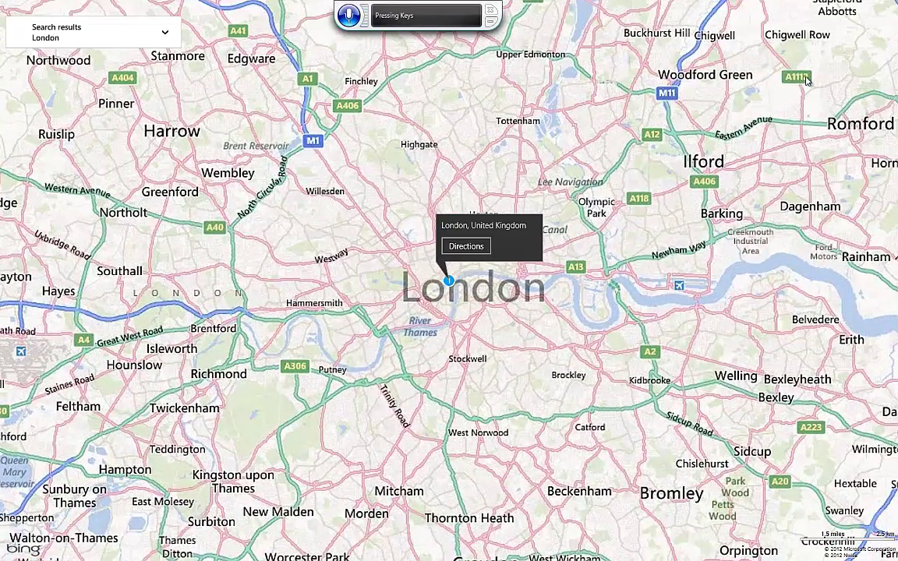
key("ctrl+plus")
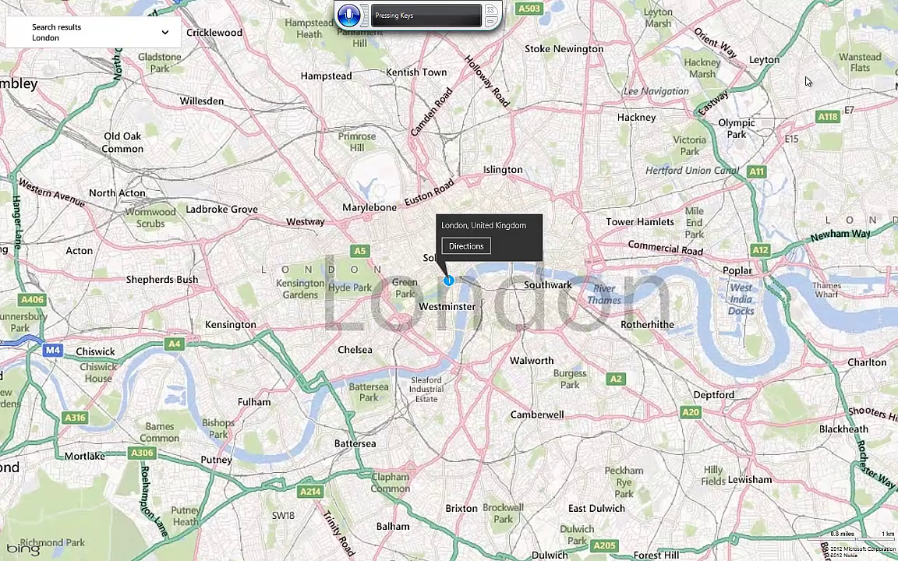
key("ctrl+plus")
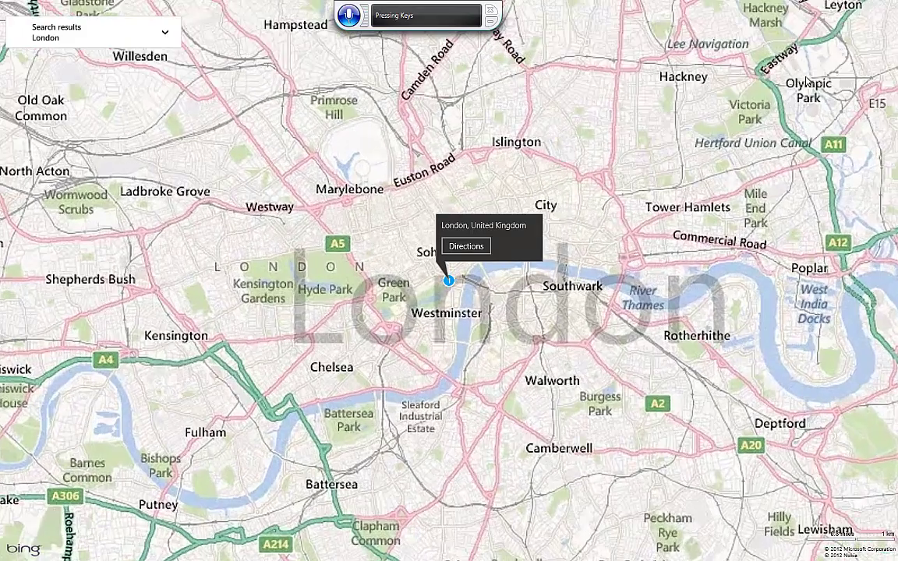
key("ctrl+plus")
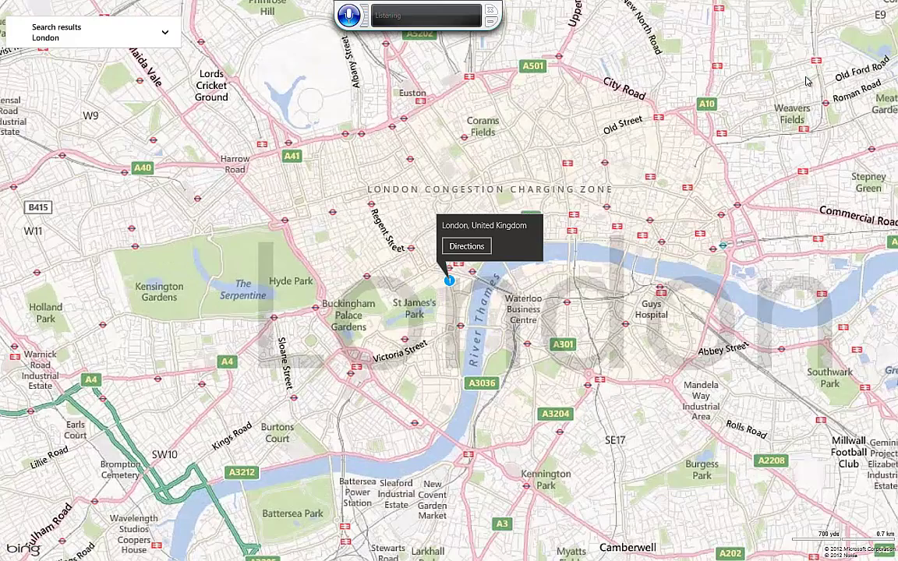
Step: Change the London map's style to aerial imagery
key("super+z")
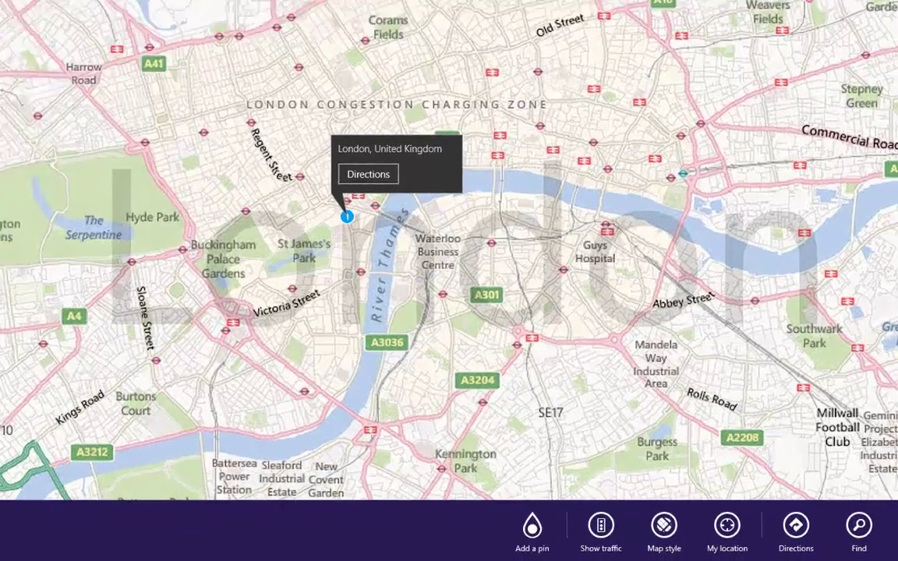
left_click(708, 533)
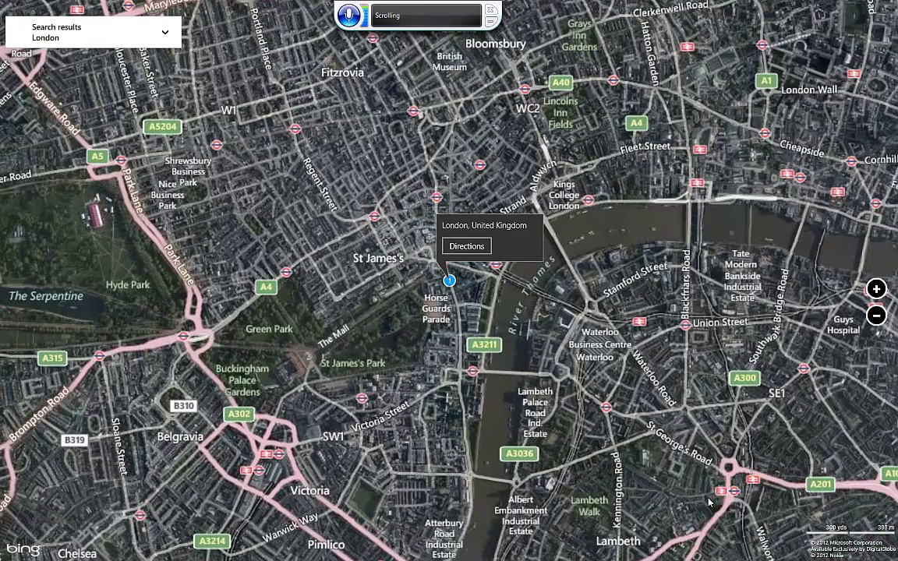
key("minus")
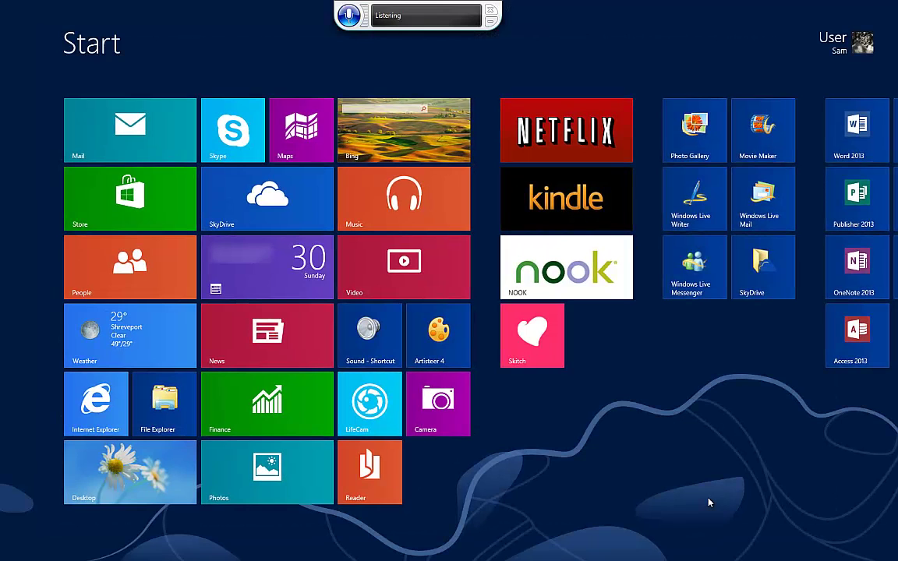
Step: Open the Facebook Cover Photos album in Photos, view its first picture full screen and go back out of the album
left_click(267, 475)
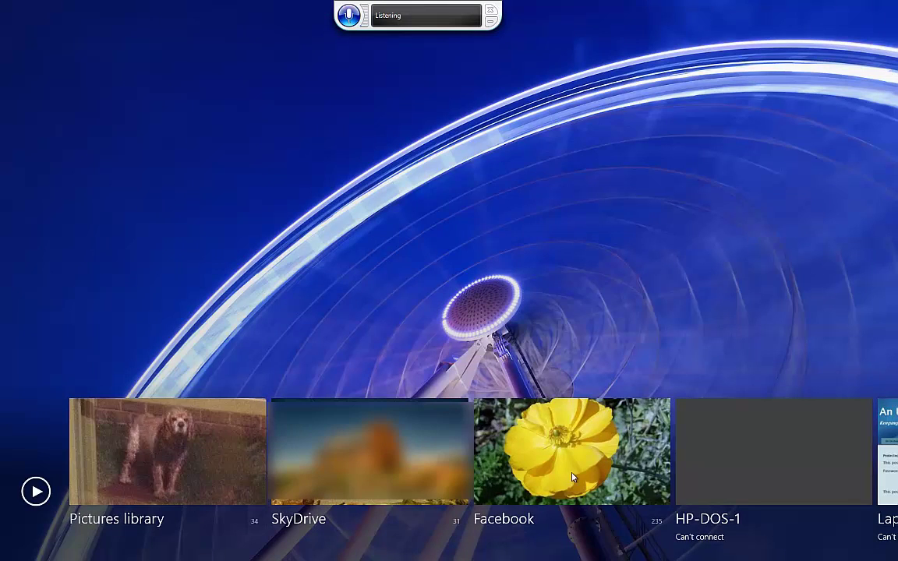
left_click(572, 477)
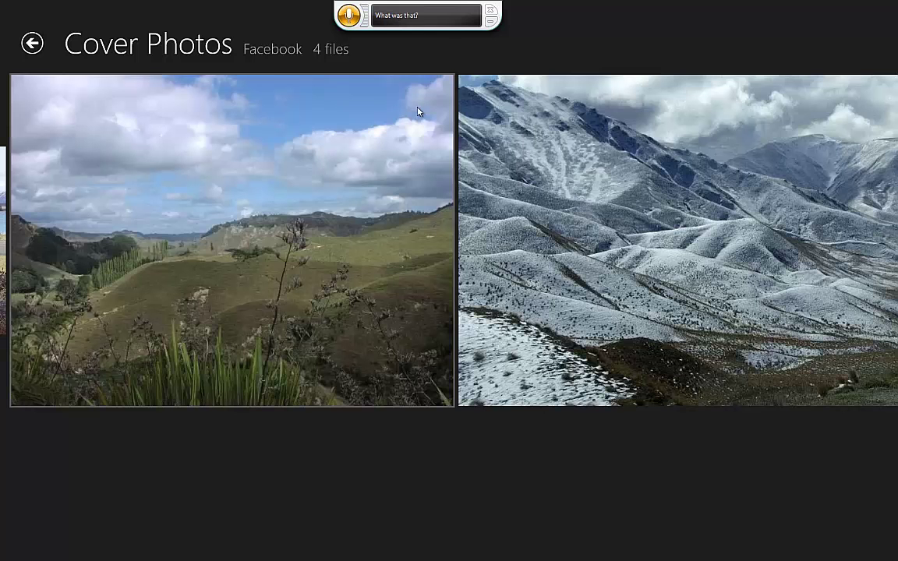
key("Return")
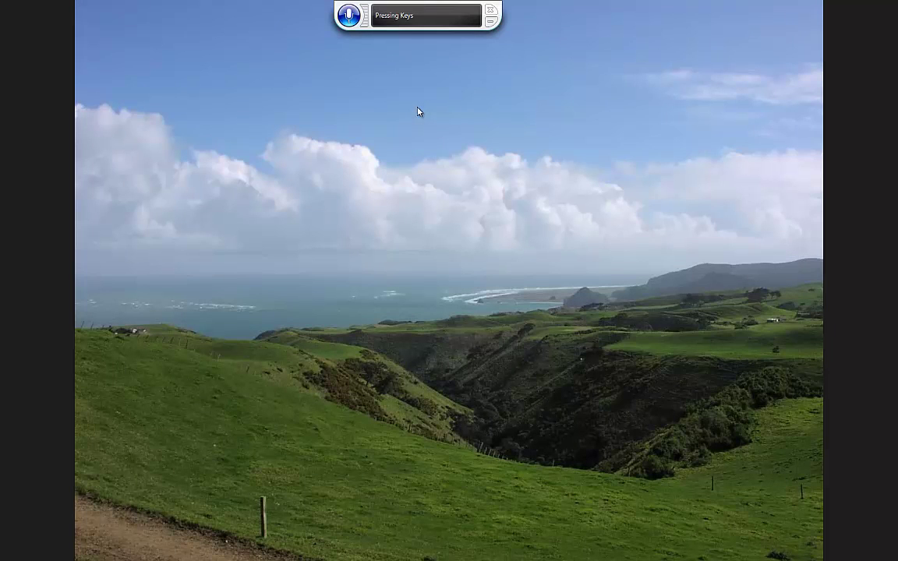
key("Escape")
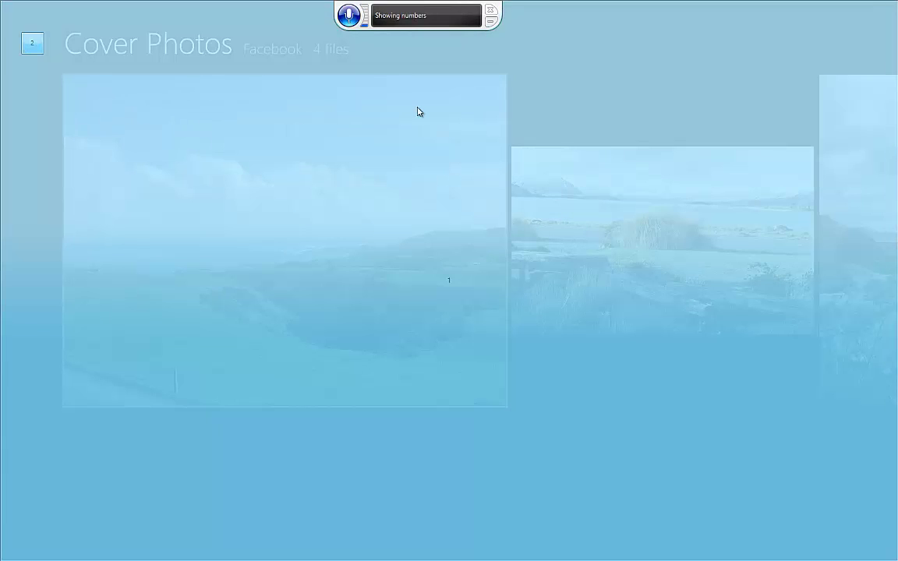
left_click(32, 44)
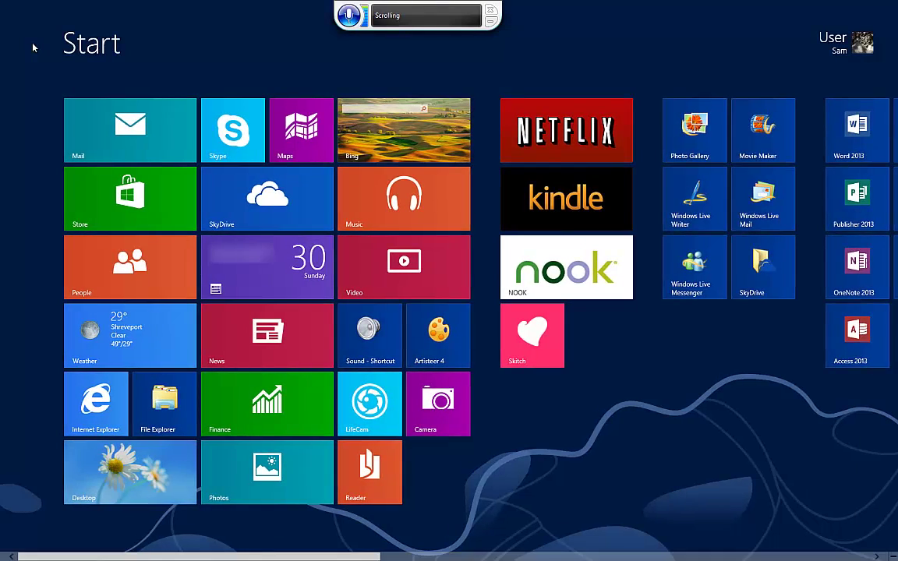
Step: Open Internet Explorer from the Start screen and search the web for MindByte Products
left_click(99, 407)
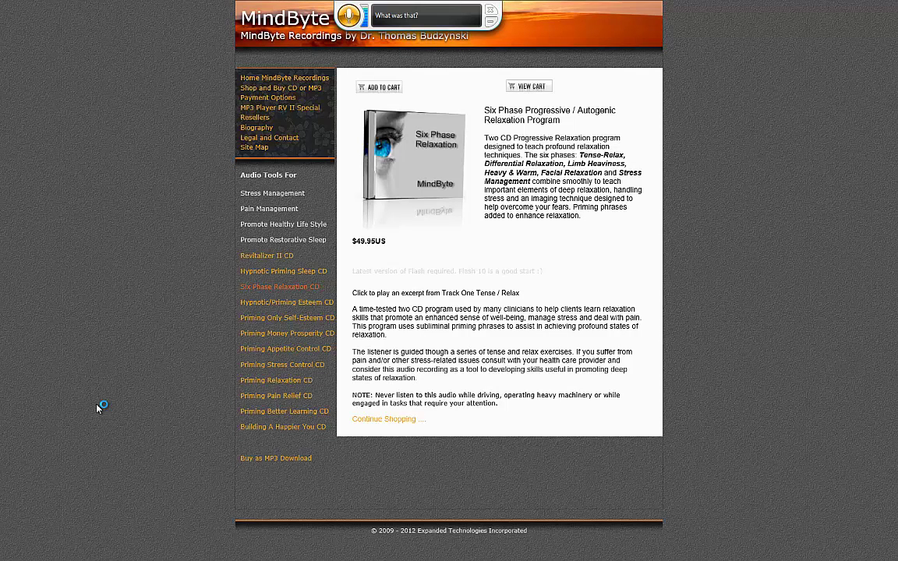
right_click(99, 407)
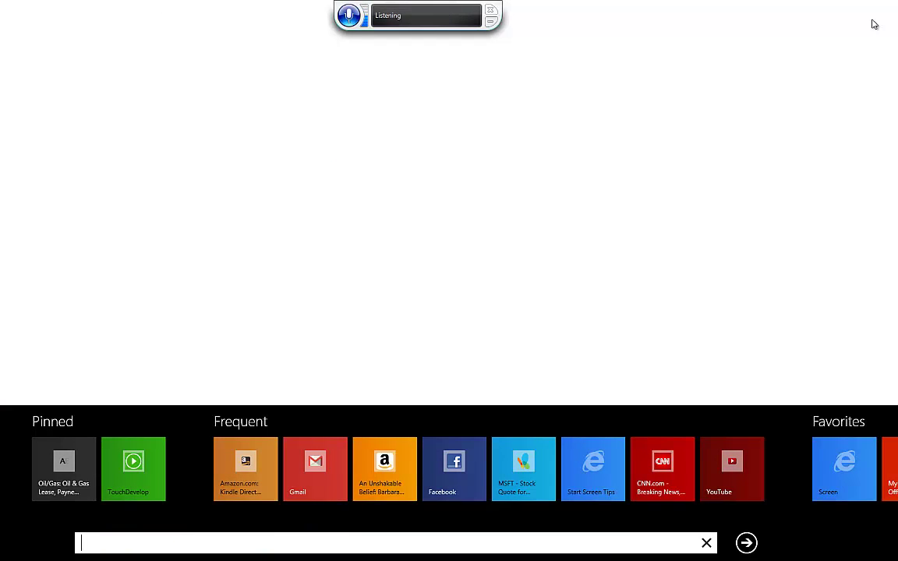
type("MindByte Products")
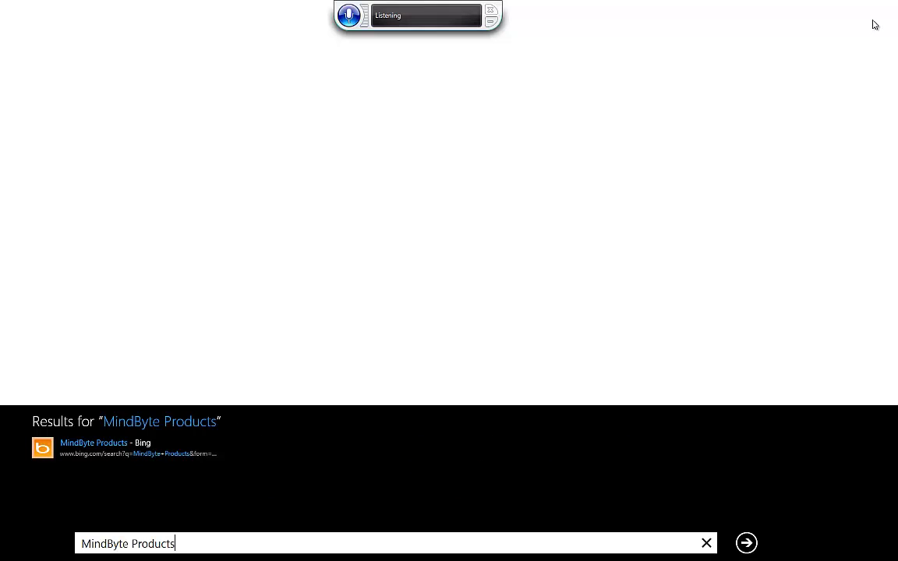
key("Return")
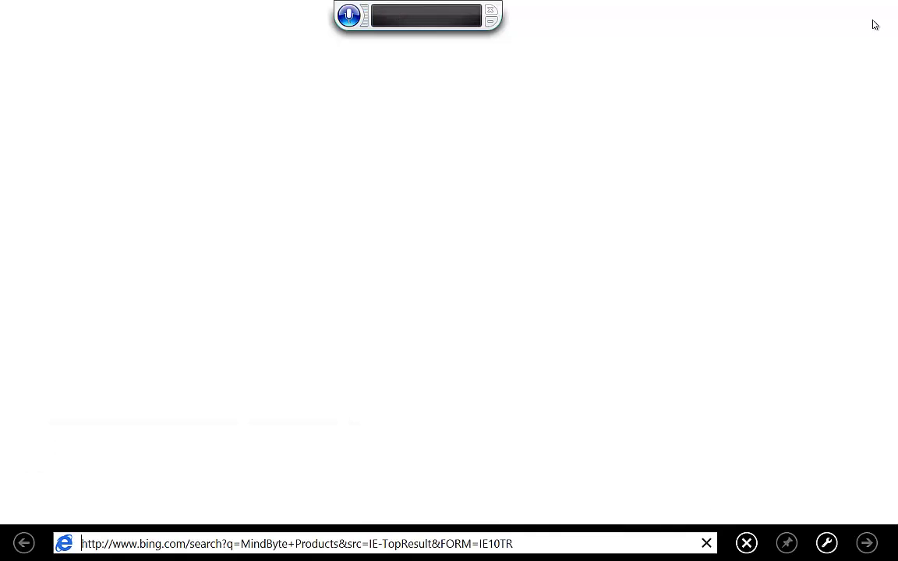
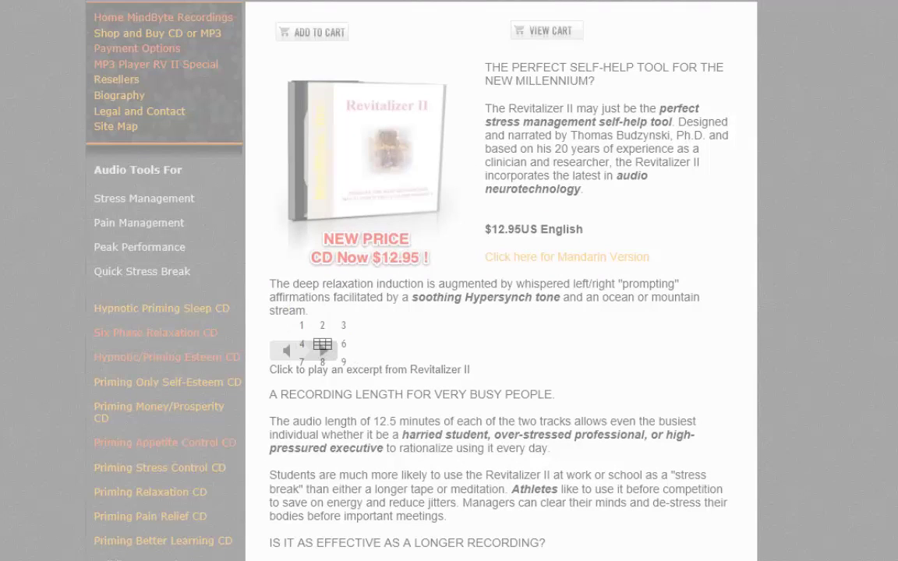
Step: Play the Revitalizer II audio excerpt on the MindByte Products page and stop its playback
left_click(323, 351)
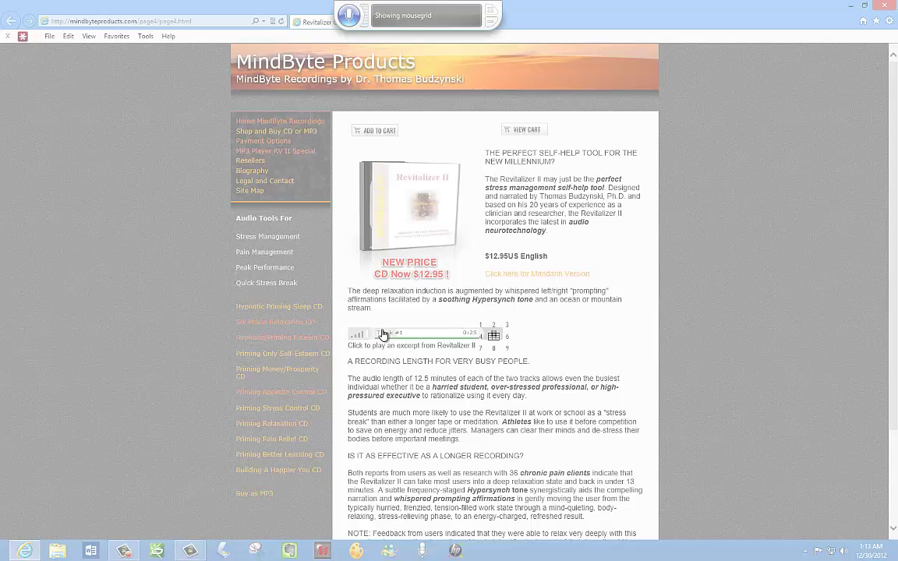
left_click(494, 335)
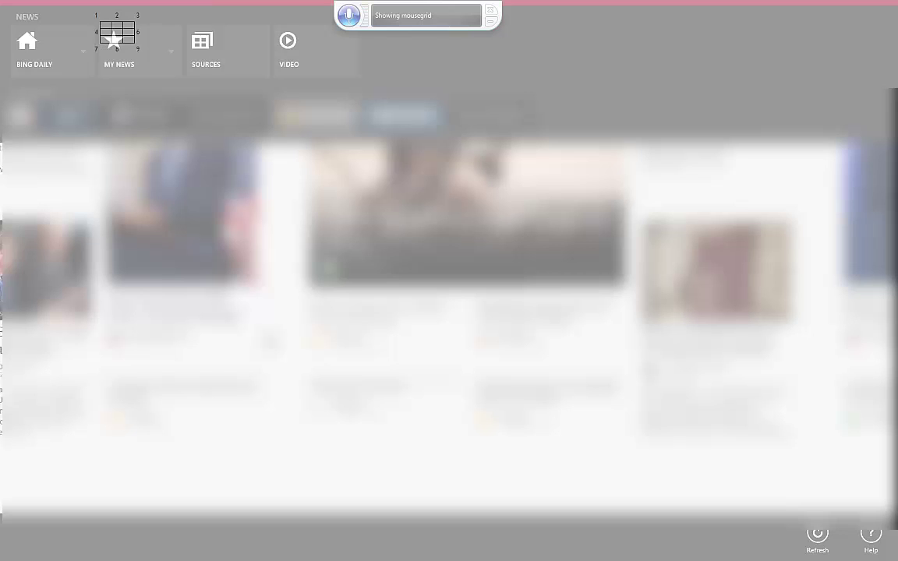
Step: Open My News in the News app, go back from the displayed article and return to the Start screen
left_click(117, 35)
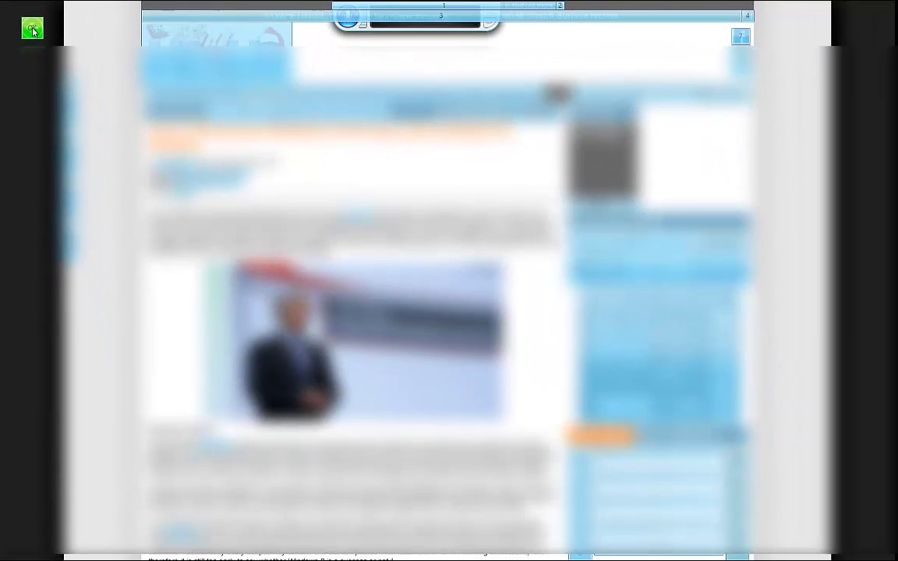
left_click(36, 31)
key("super")
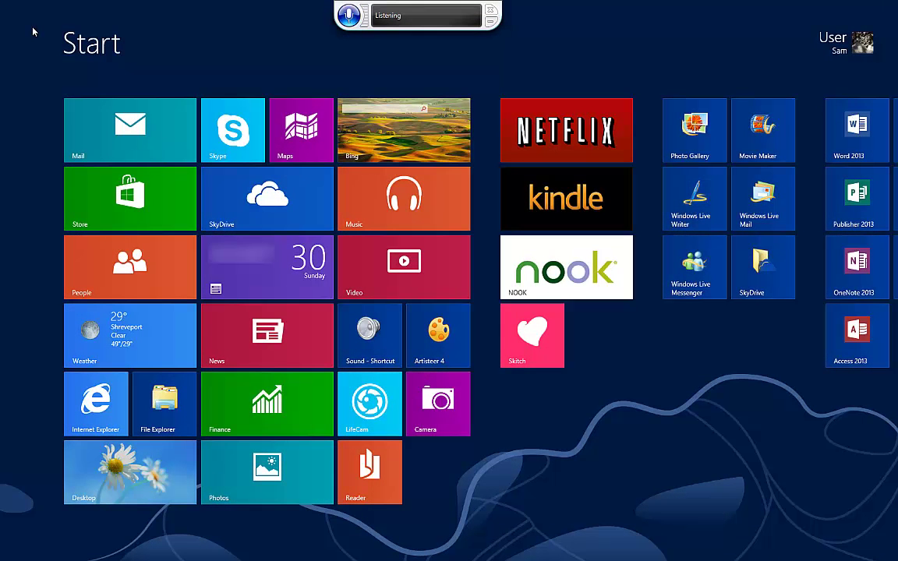
Step: Go to the desktop and open Control Panel from File Explorer's folder tree, by way of Computer
left_click(131, 477)
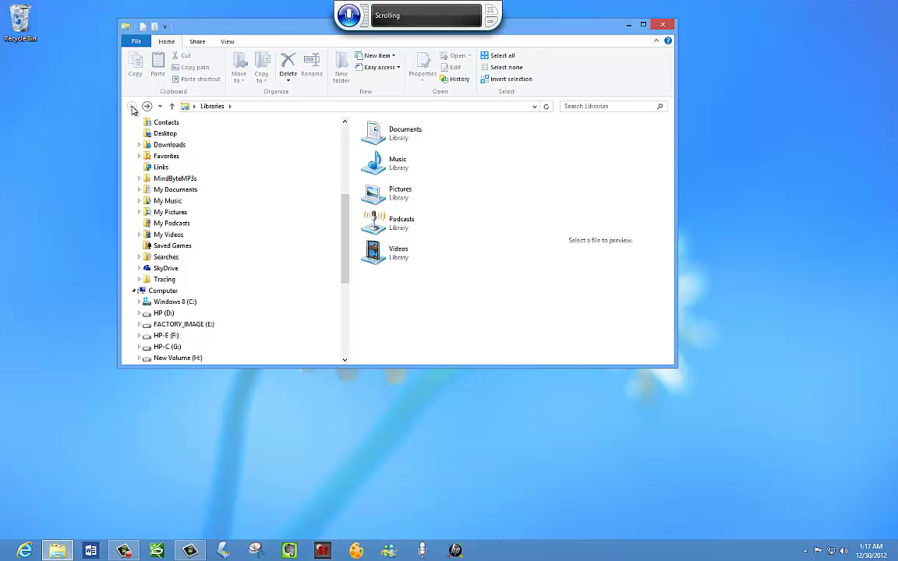
left_click(163, 291)
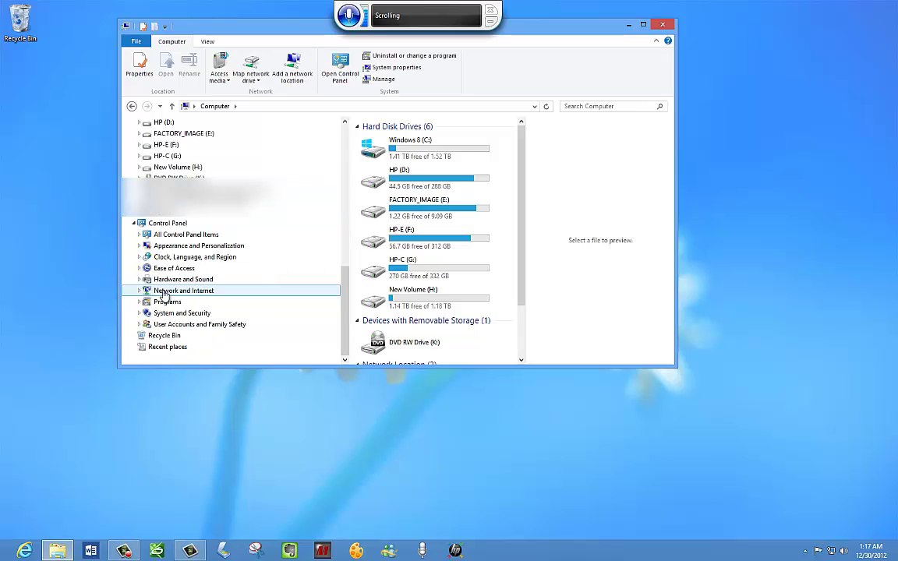
left_click(169, 226)
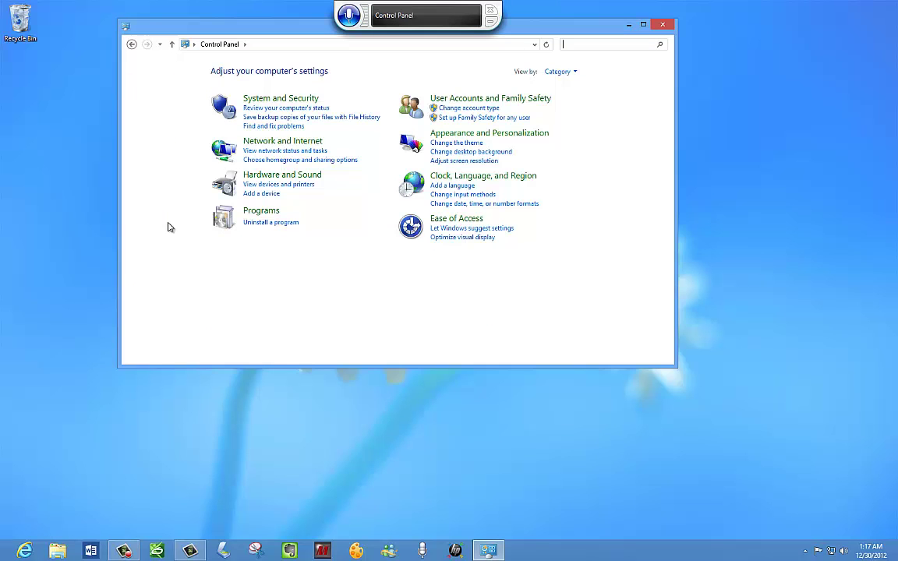
Step: Show the Control Panel items as large icons and look at Performance Information and Tools, returning to the full item list
left_click(561, 73)
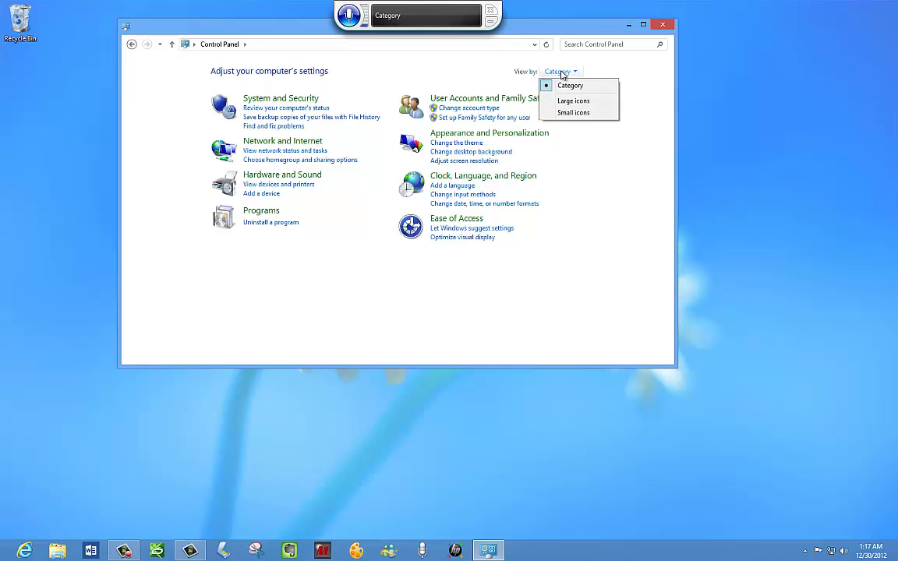
left_click(580, 102)
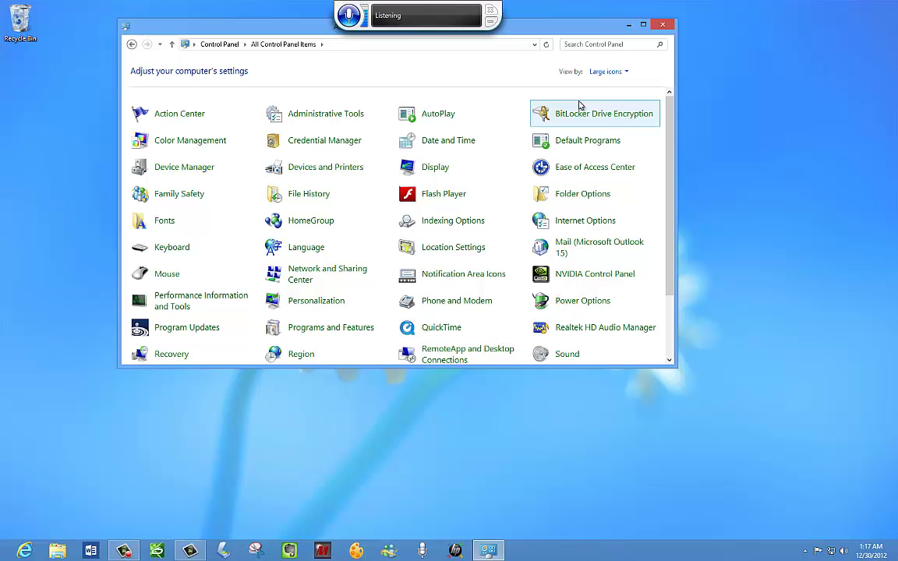
left_click(201, 304)
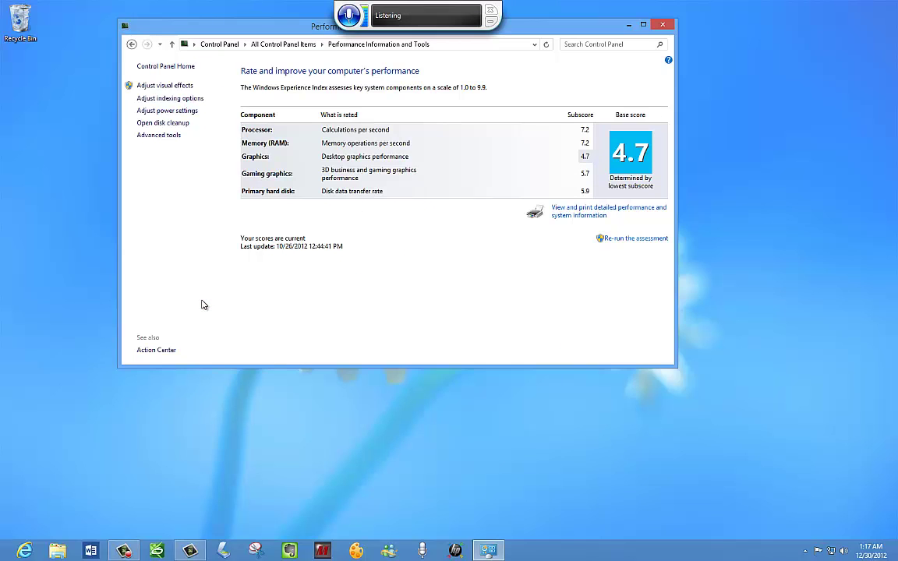
key("BackSpace")
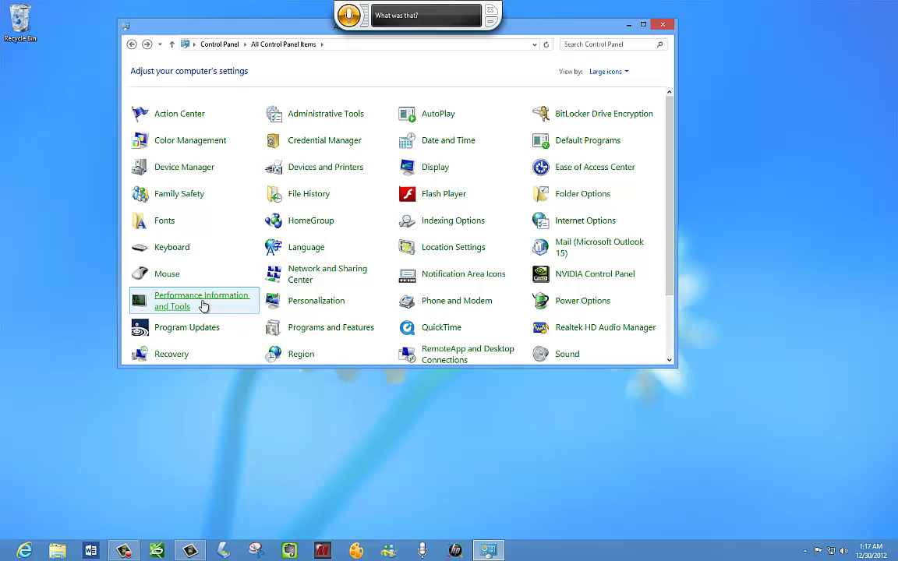
Step: Set the Control Panel view to Category
left_click(610, 71)
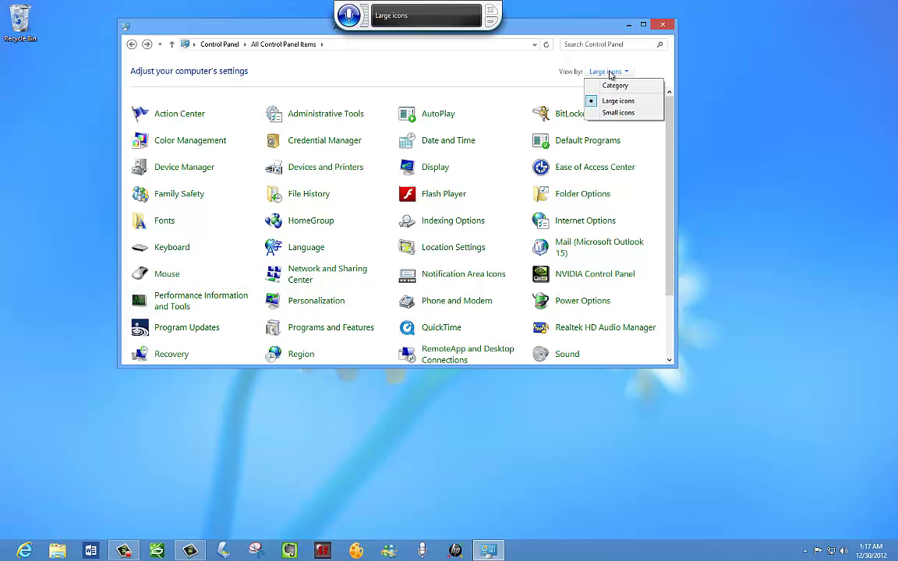
left_click(626, 87)
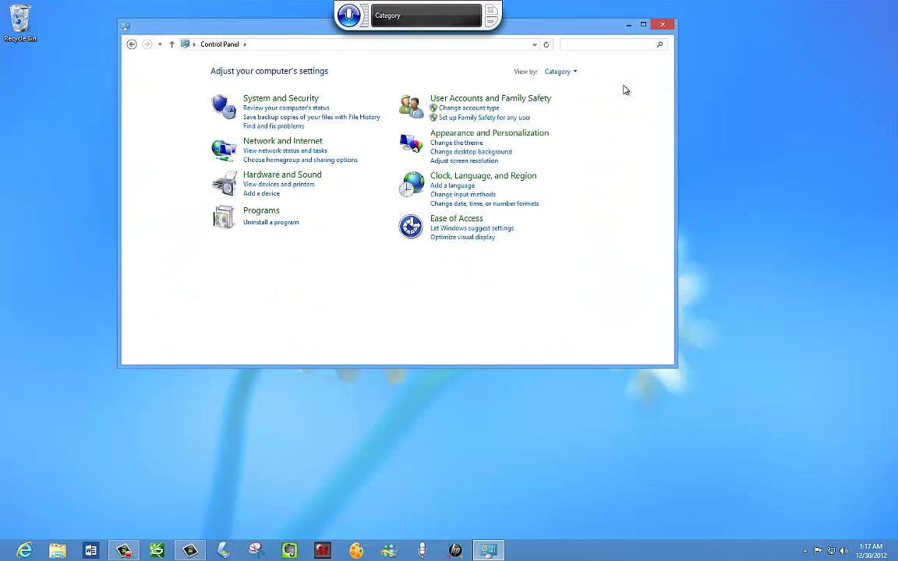